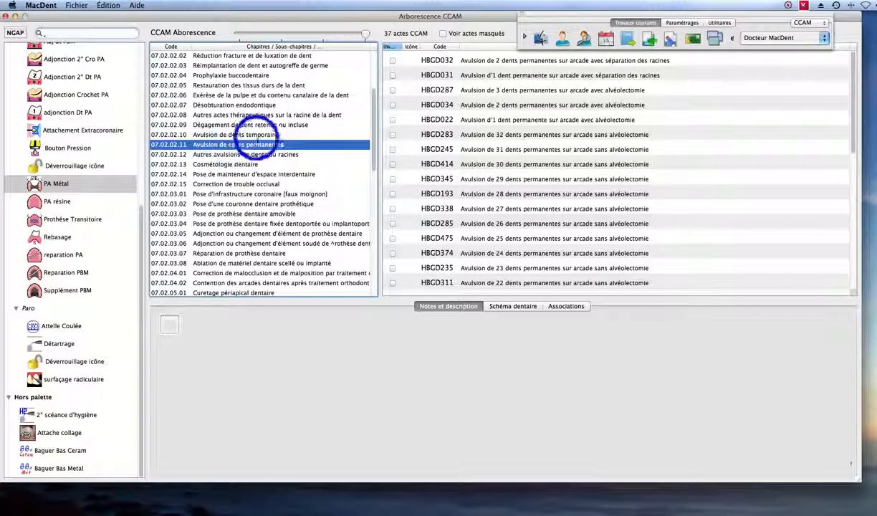
Step: Display the acts of chapter 07.02.02.11 Avulsion de dents permanentes, and collapse the PA palette group and expand Chir
{"action": "left_click", "coordinate": [249, 135]}
{"action": "left_click", "coordinate": [269, 145]}
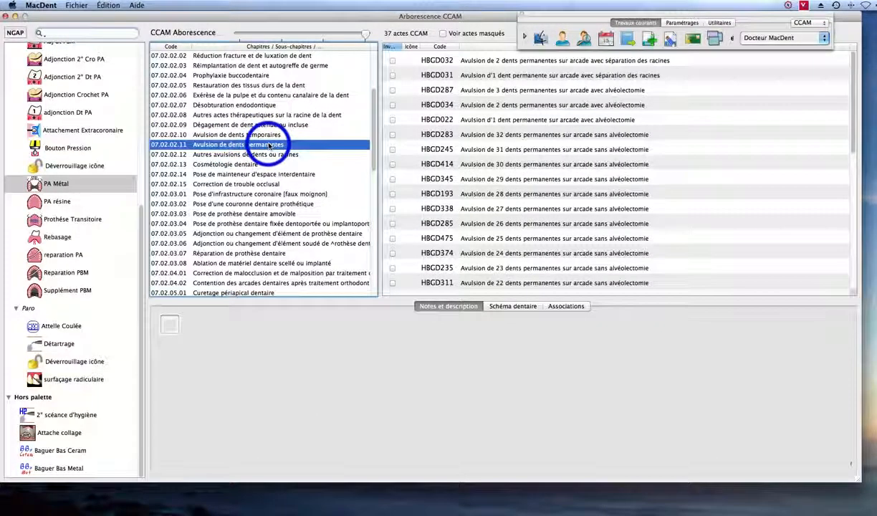
{"action": "left_click_drag", "start_coordinate": [140, 239], "coordinate": [141, 112]}
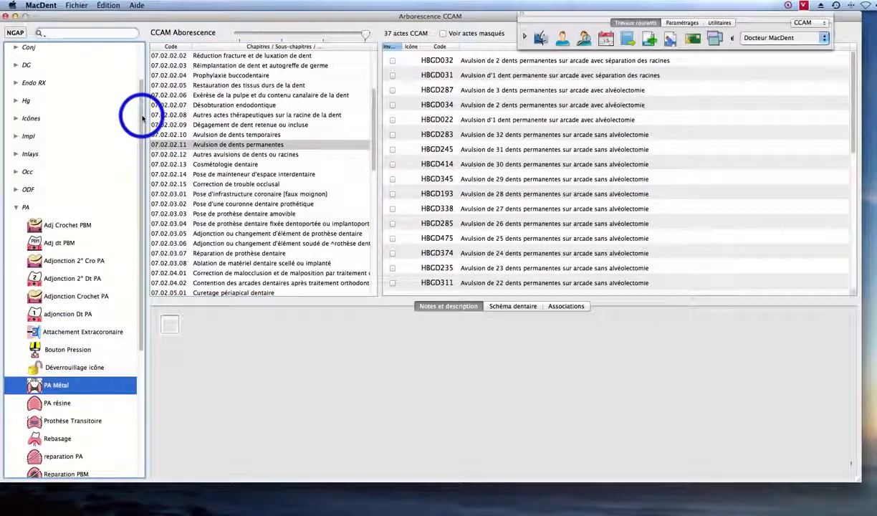
{"action": "left_click", "coordinate": [16, 208]}
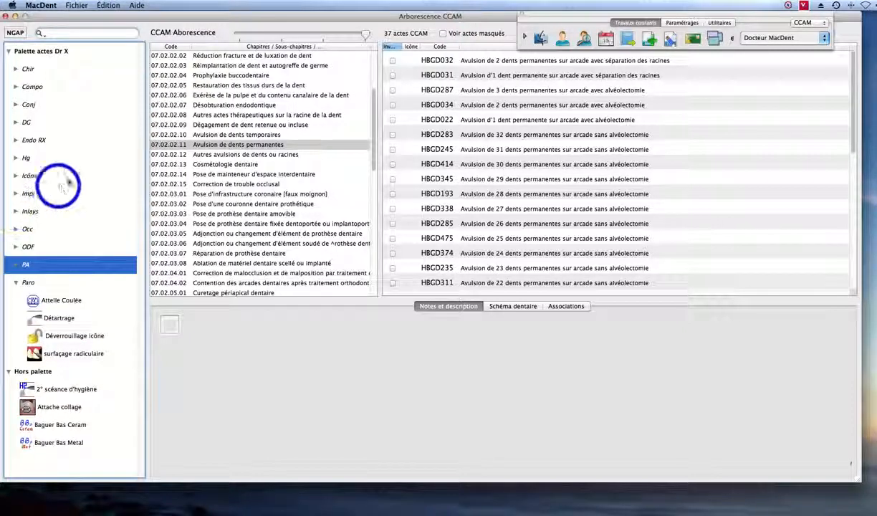
{"action": "left_click", "coordinate": [16, 70]}
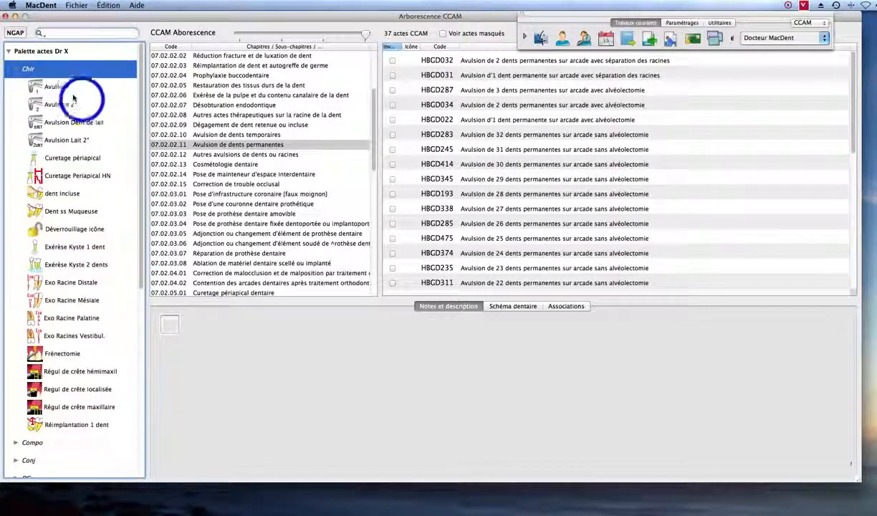
Step: Examine the tariff lines of the Avulsion and Avulsion 2° palette acts, closing each without saving
{"action": "left_click", "coordinate": [54, 87]}
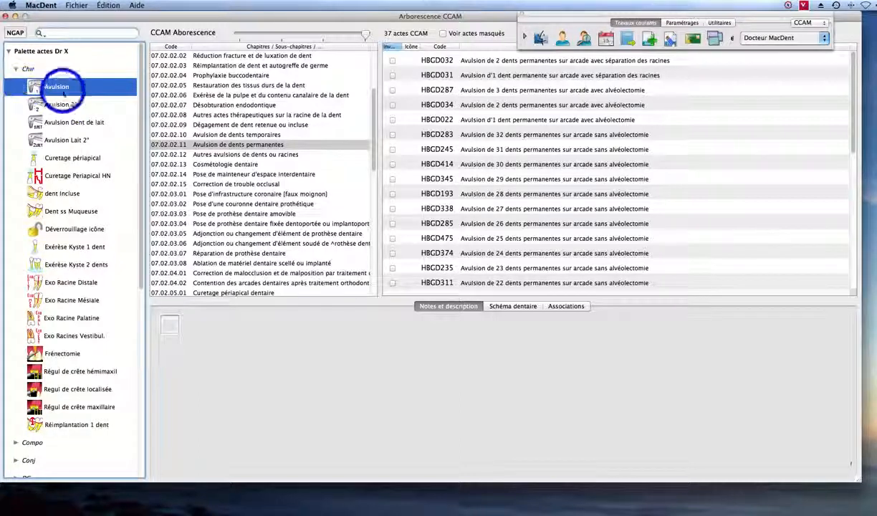
{"action": "double_click", "coordinate": [61, 88]}
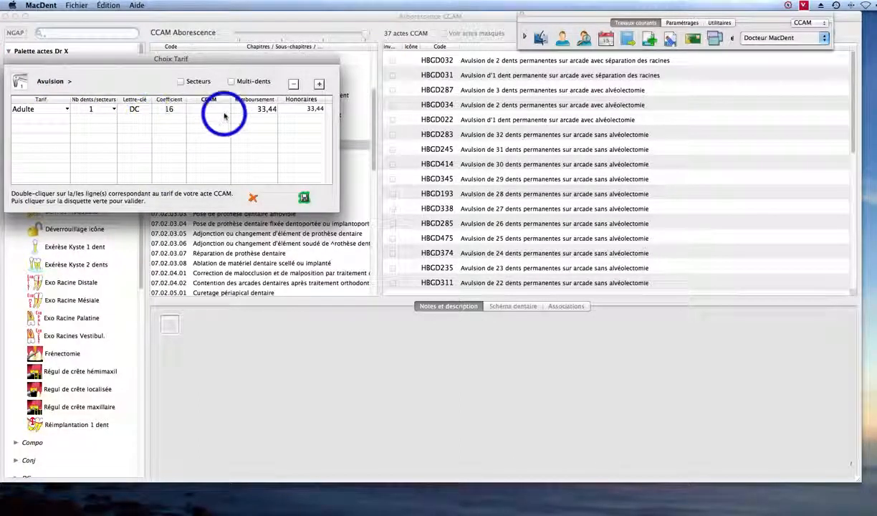
{"action": "left_click", "coordinate": [252, 198]}
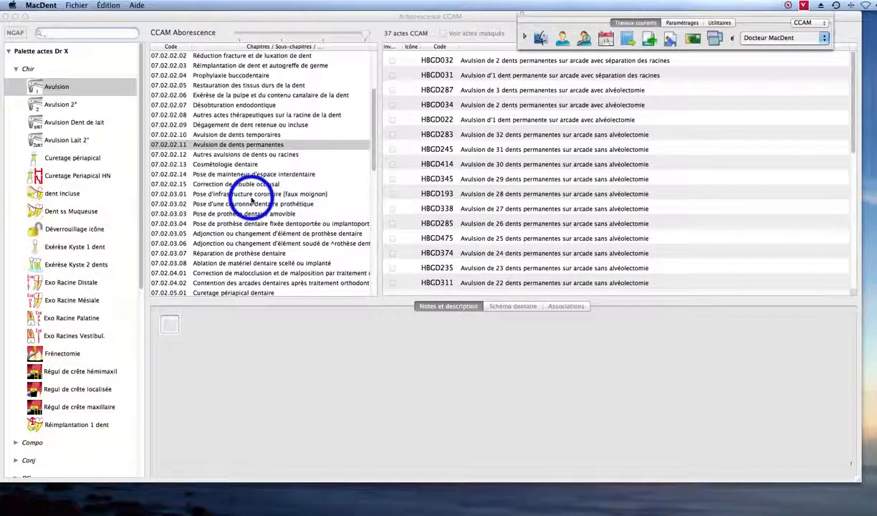
{"action": "left_click", "coordinate": [60, 106]}
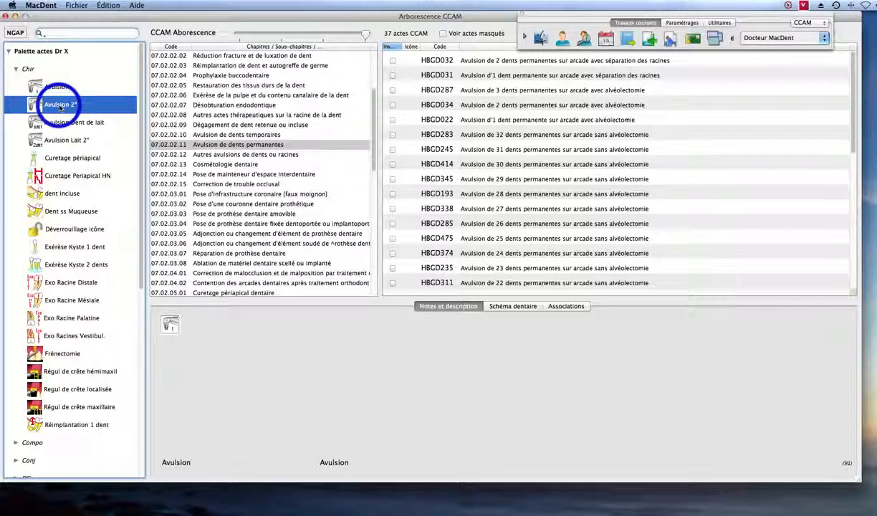
{"action": "double_click", "coordinate": [60, 106]}
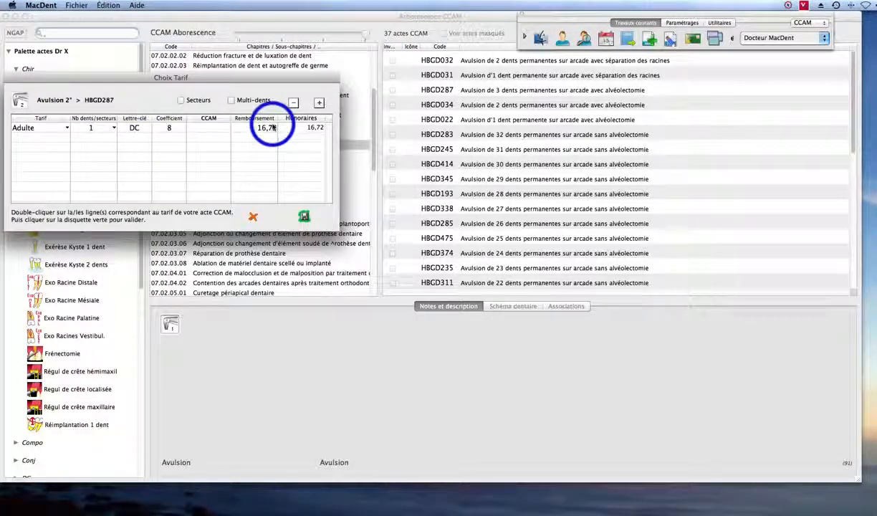
{"action": "left_click", "coordinate": [254, 216]}
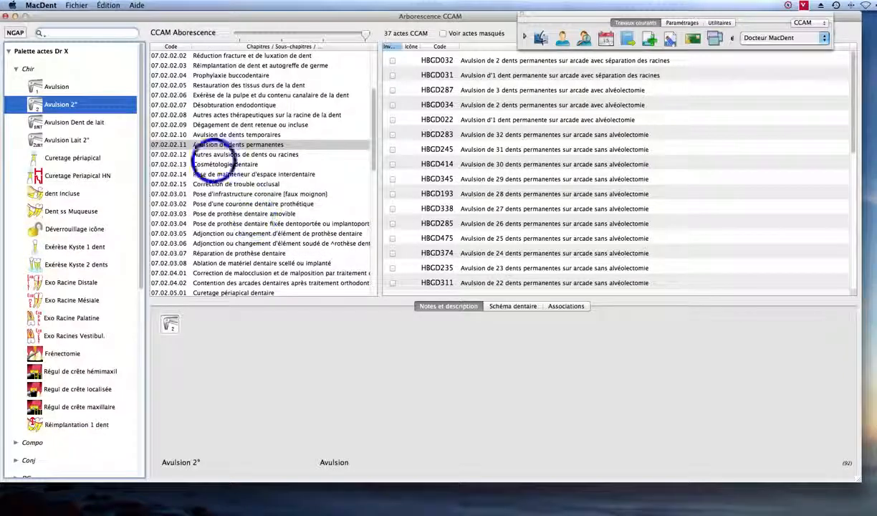
Step: Link the Avulsion palette act to HBGD036 (one permanent tooth, sans alvéolectomie) on its one-tooth Adulte tariff line and save
{"action": "left_click", "coordinate": [35, 87]}
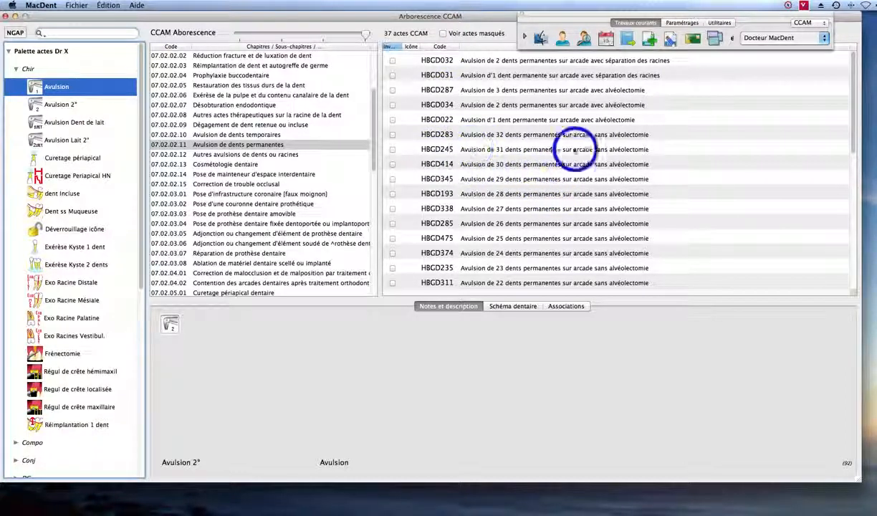
{"action": "left_click", "coordinate": [500, 136]}
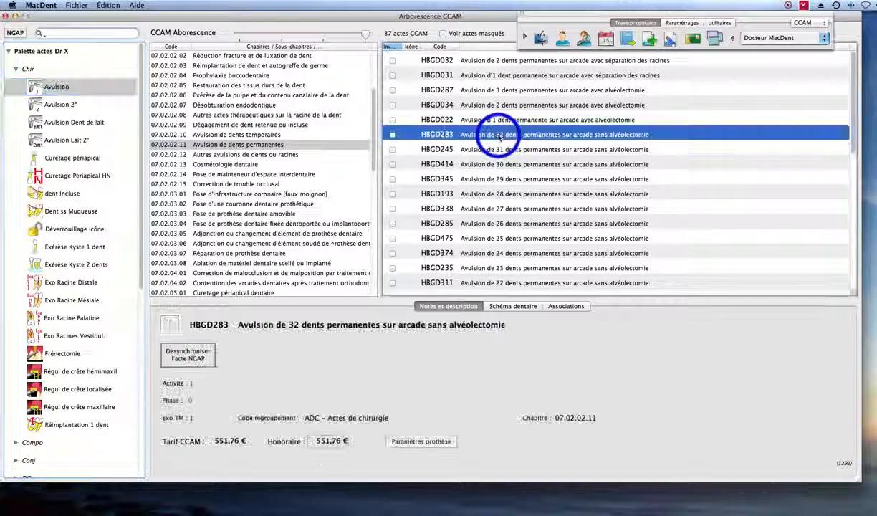
{"action": "left_click", "coordinate": [501, 238]}
{"action": "scroll", "coordinate": [532, 256], "scroll_direction": "down", "scroll_amount": 10}
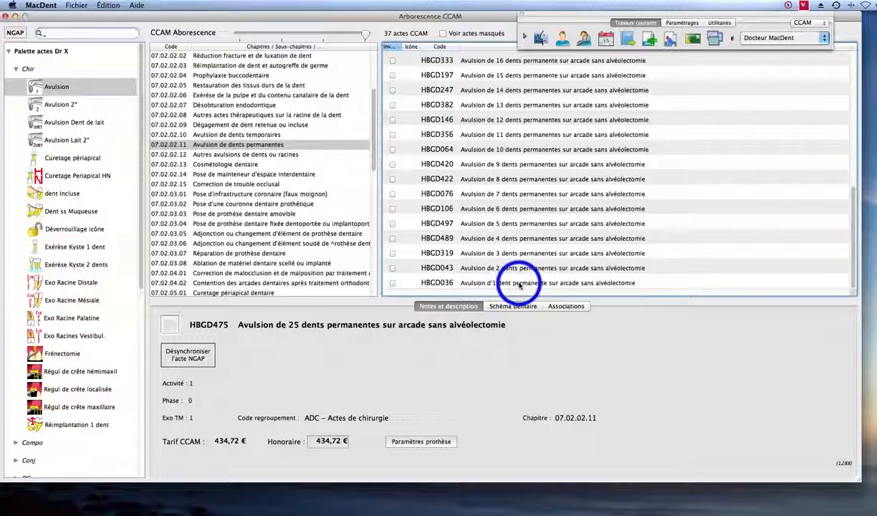
{"action": "left_click", "coordinate": [517, 284]}
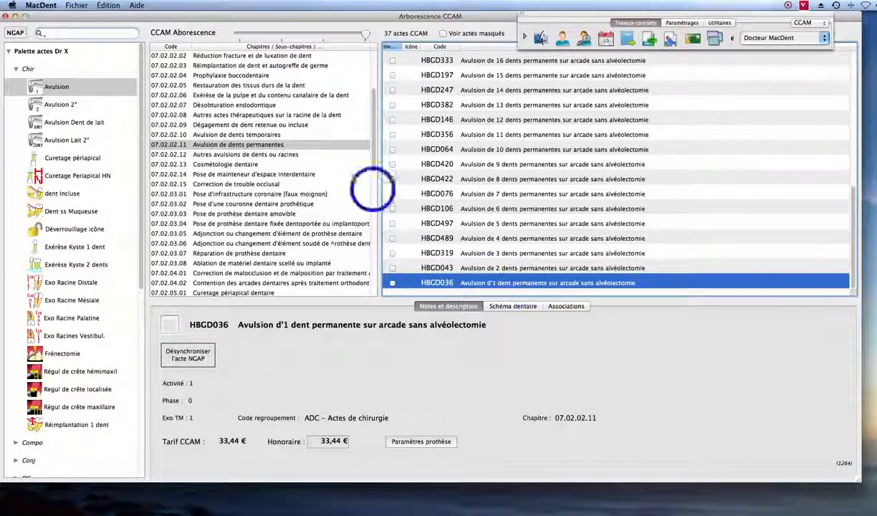
{"action": "left_click", "coordinate": [46, 87]}
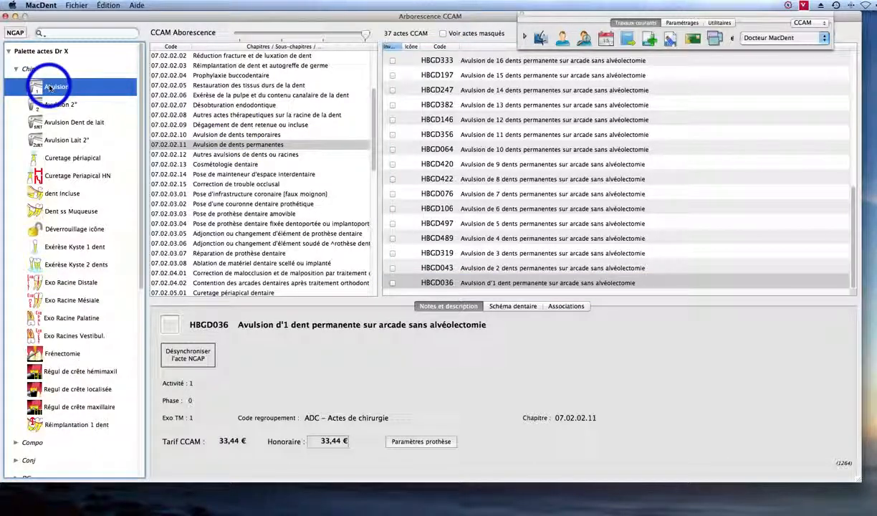
{"action": "double_click", "coordinate": [49, 86]}
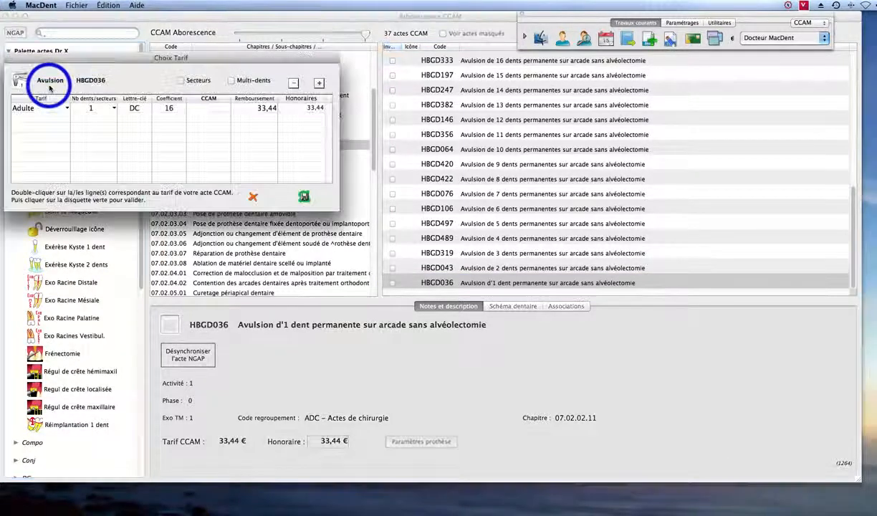
{"action": "double_click", "coordinate": [218, 110]}
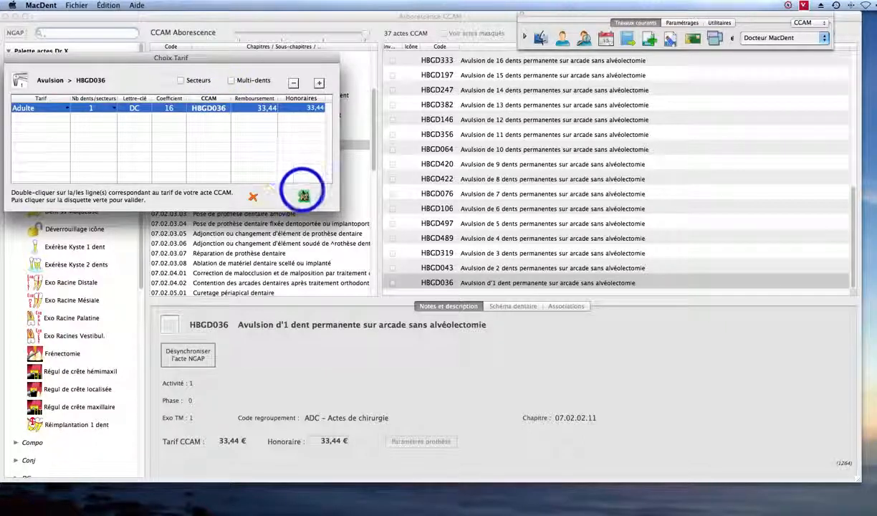
{"action": "left_click", "coordinate": [304, 196]}
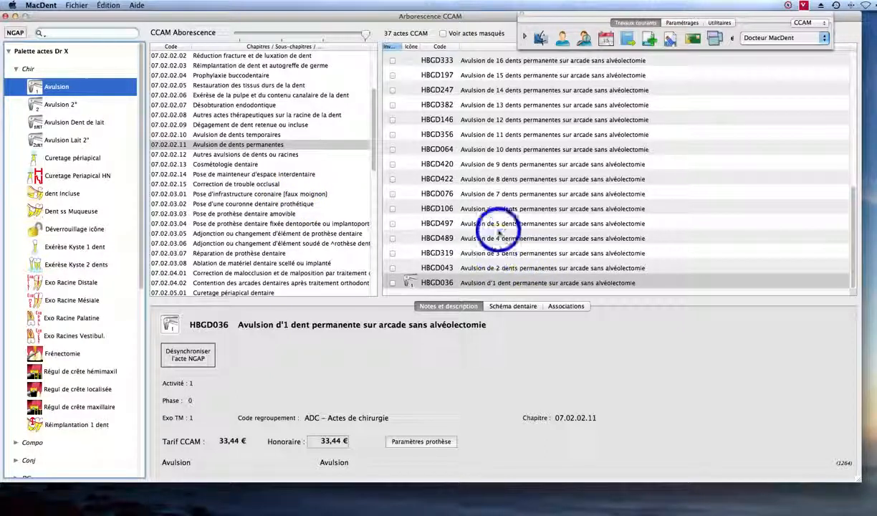
Step: Enable Multi-dents for Avulsion, link HBGD043 to the two-teeth Adulte tariff line, and save
{"action": "left_click", "coordinate": [513, 269]}
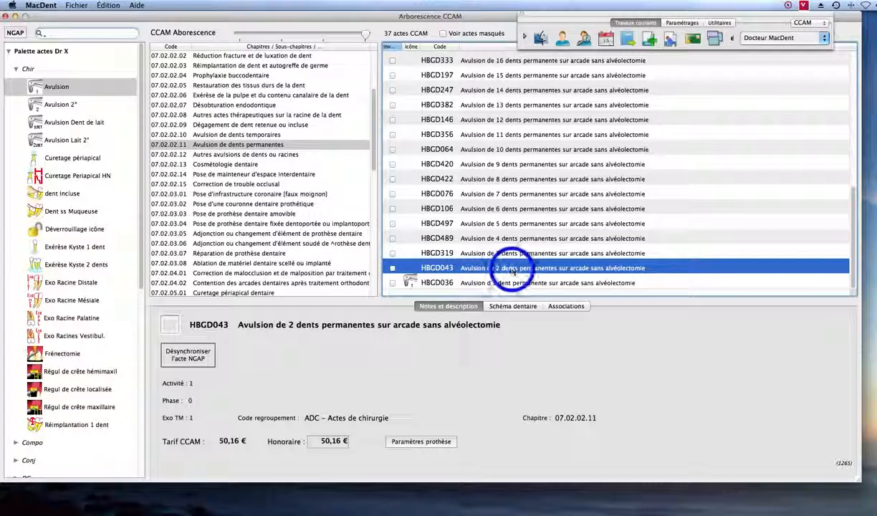
{"action": "double_click", "coordinate": [515, 269]}
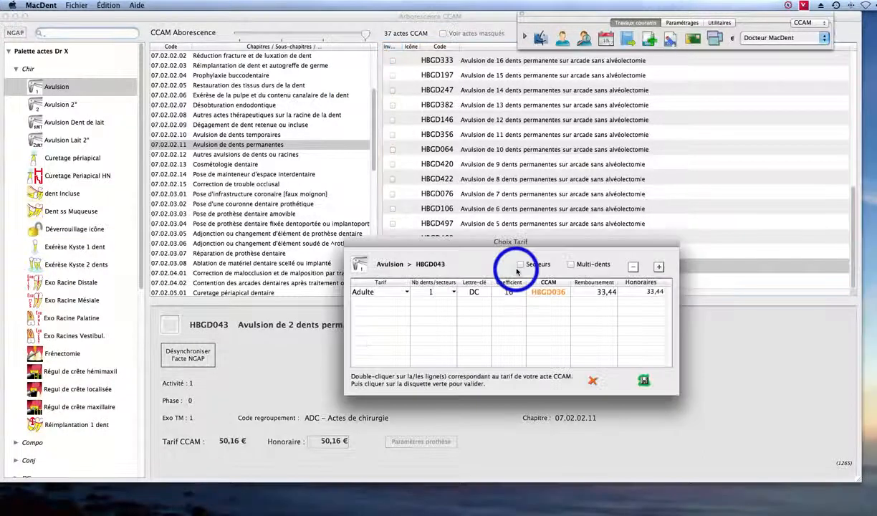
{"action": "left_click_drag", "start_coordinate": [487, 247], "coordinate": [406, 163]}
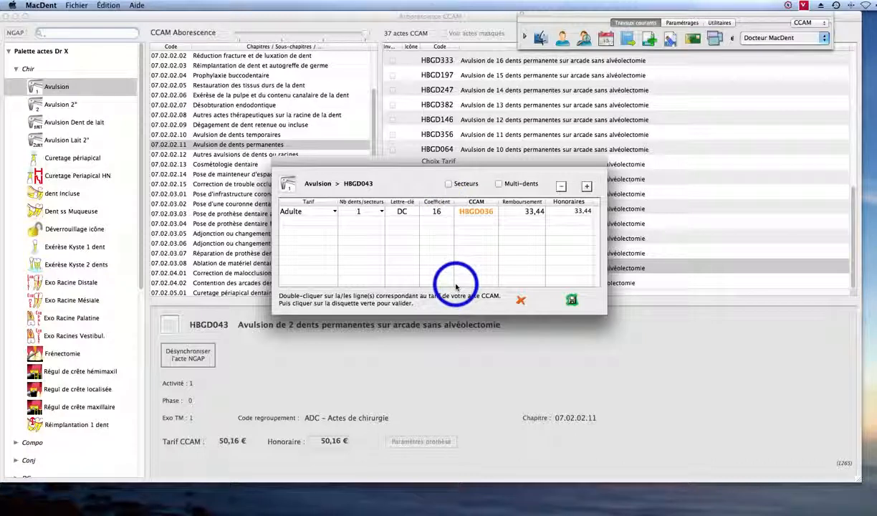
{"action": "left_click_drag", "start_coordinate": [402, 164], "coordinate": [390, 300]}
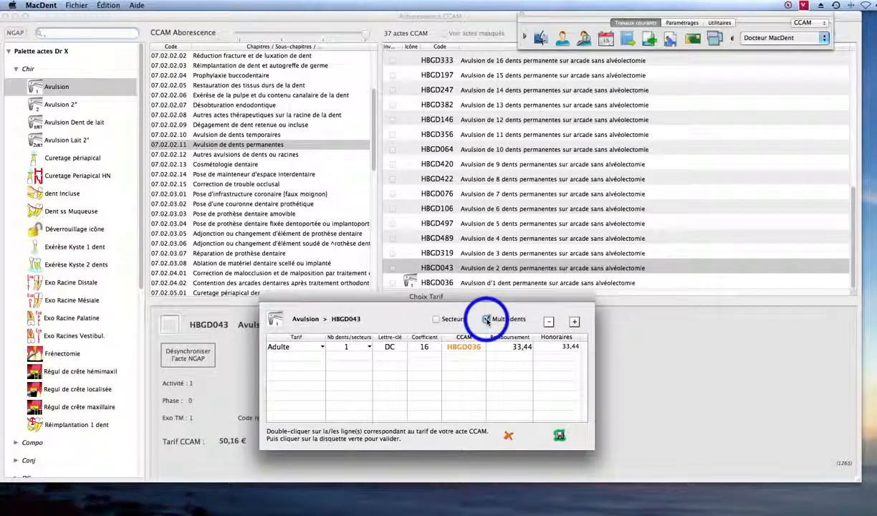
{"action": "left_click", "coordinate": [486, 320]}
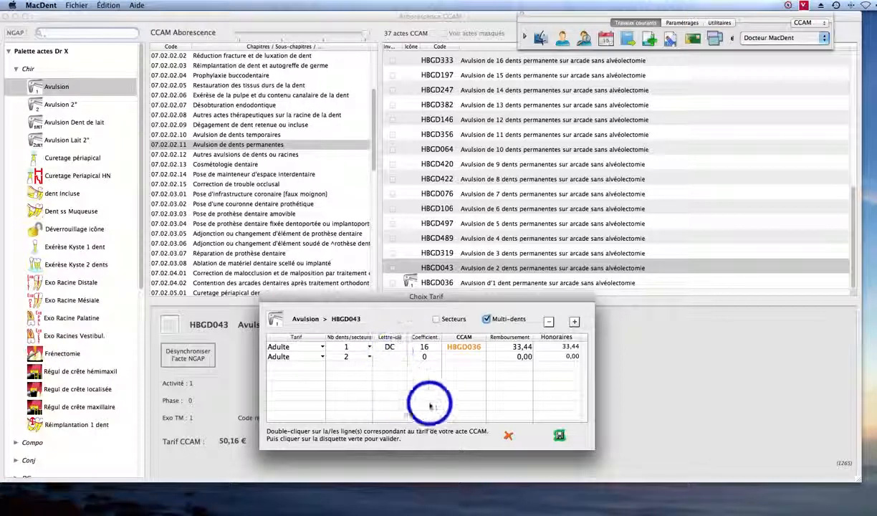
{"action": "left_click", "coordinate": [466, 356]}
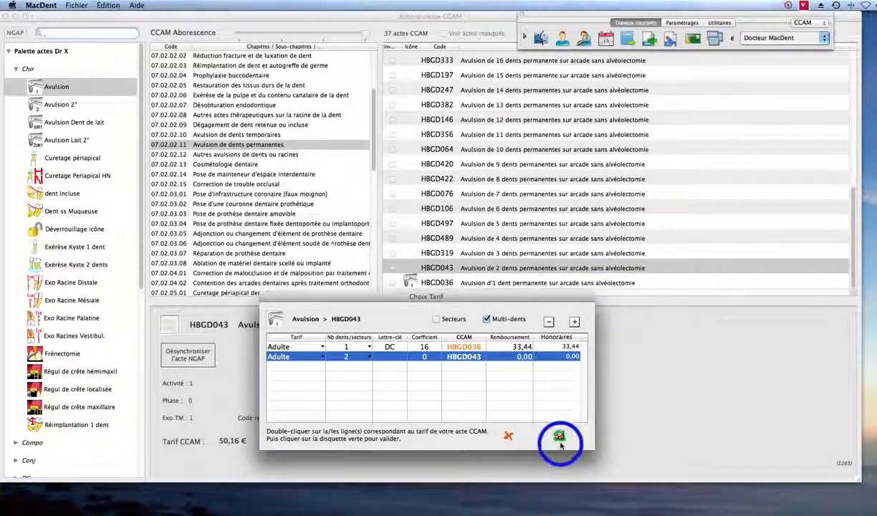
{"action": "left_click", "coordinate": [559, 434]}
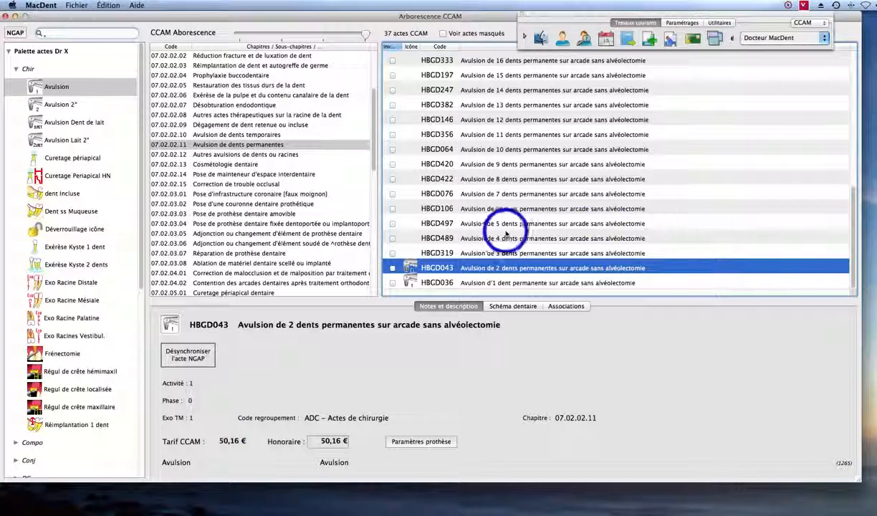
Step: Open the Avulsion tariff choice for HBGD319 and add Adulte lines up to 32 teeth
{"action": "left_click", "coordinate": [480, 255]}
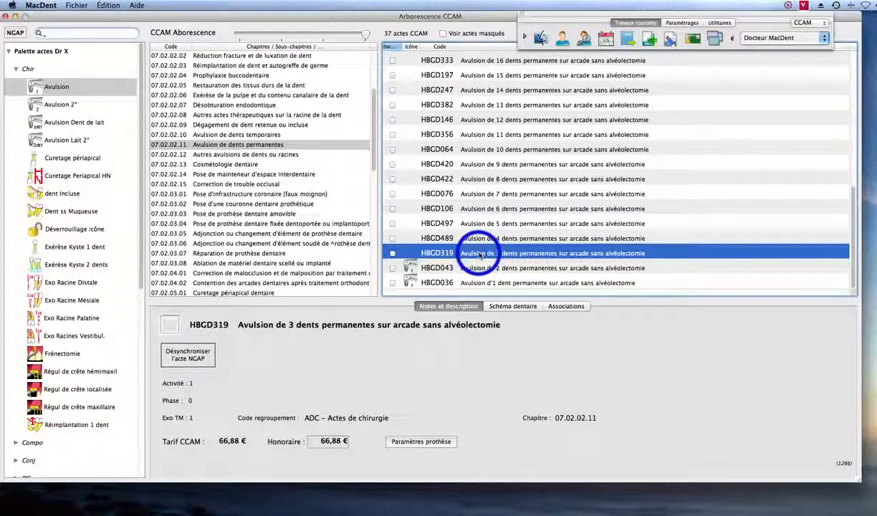
{"action": "double_click", "coordinate": [480, 255]}
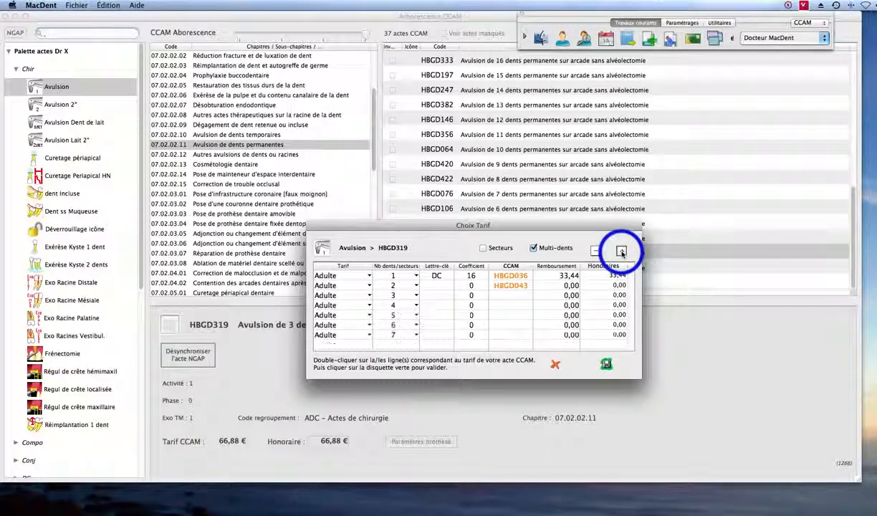
{"action": "left_click", "coordinate": [621, 252]}
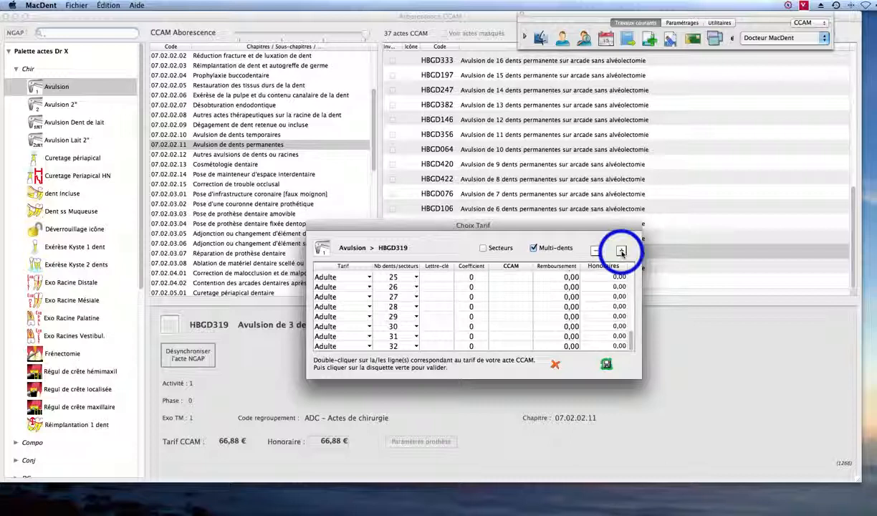
{"action": "left_click_drag", "start_coordinate": [630, 335], "coordinate": [631, 276]}
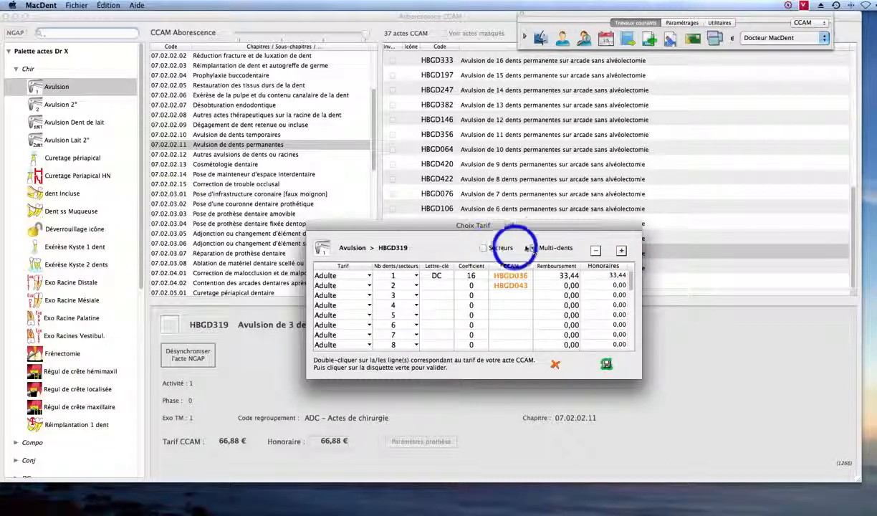
Step: Link HBGD319 to the three-teeth Adulte tariff line of Avulsion and save
{"action": "left_click_drag", "start_coordinate": [538, 237], "coordinate": [564, 286]}
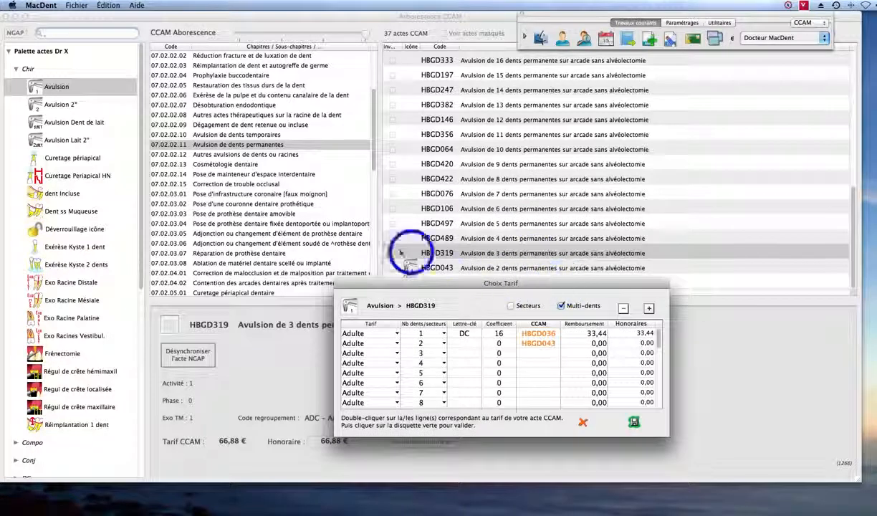
{"action": "double_click", "coordinate": [541, 354]}
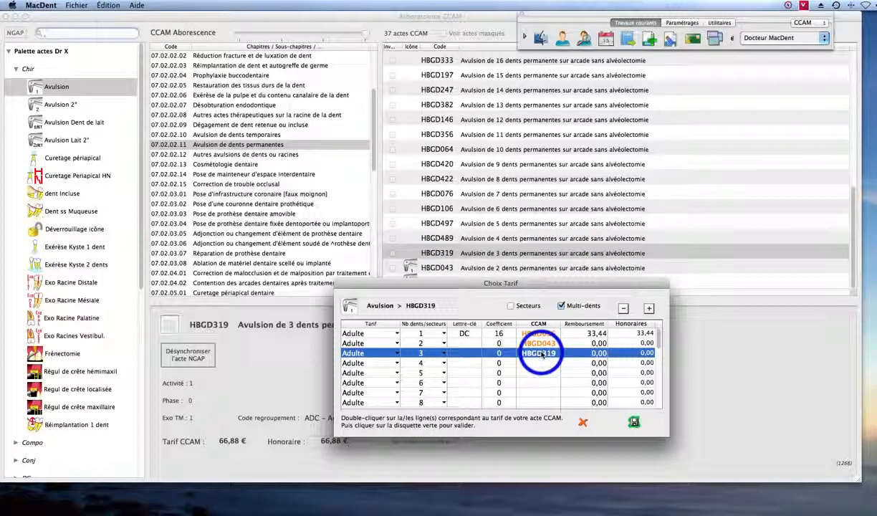
{"action": "left_click", "coordinate": [633, 422]}
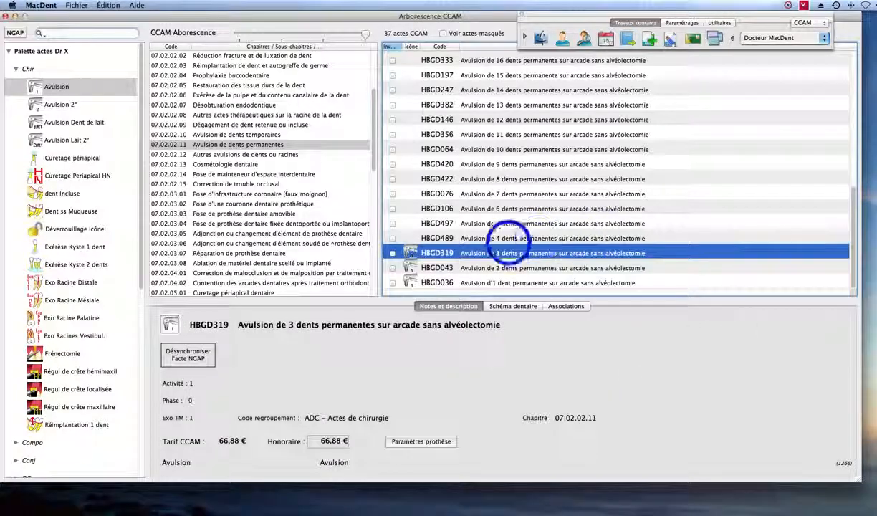
Step: Link HBGD489 (four permanent teeth, sans alvéolectomie) to the four-teeth Adulte tariff line of Avulsion and save
{"action": "left_click", "coordinate": [558, 239]}
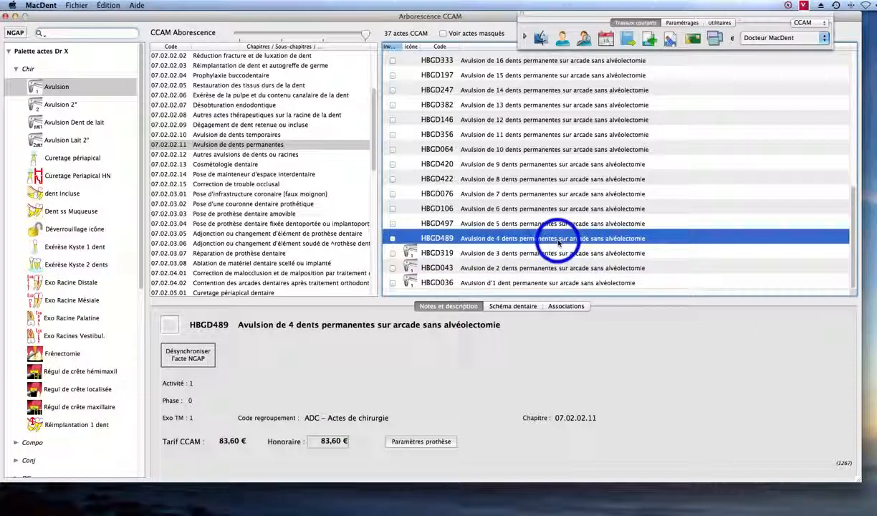
{"action": "double_click", "coordinate": [559, 242]}
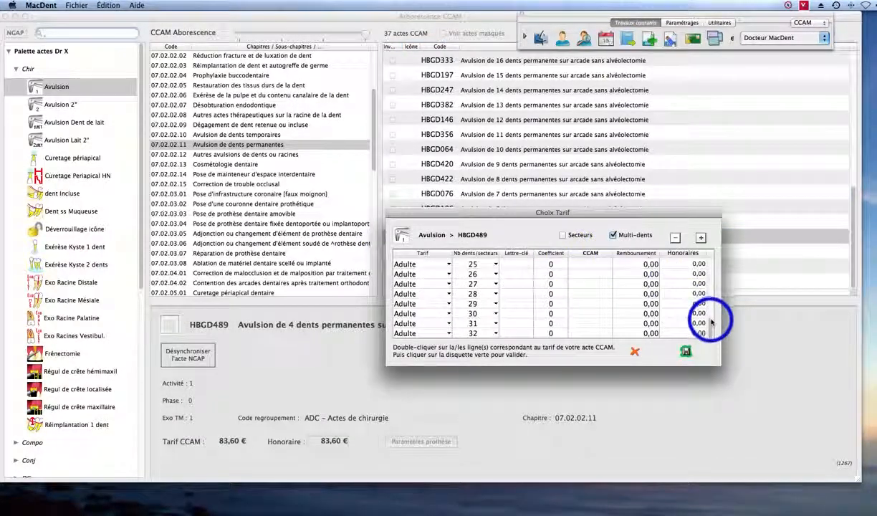
{"action": "left_click_drag", "start_coordinate": [710, 325], "coordinate": [703, 244]}
{"action": "double_click", "coordinate": [590, 294]}
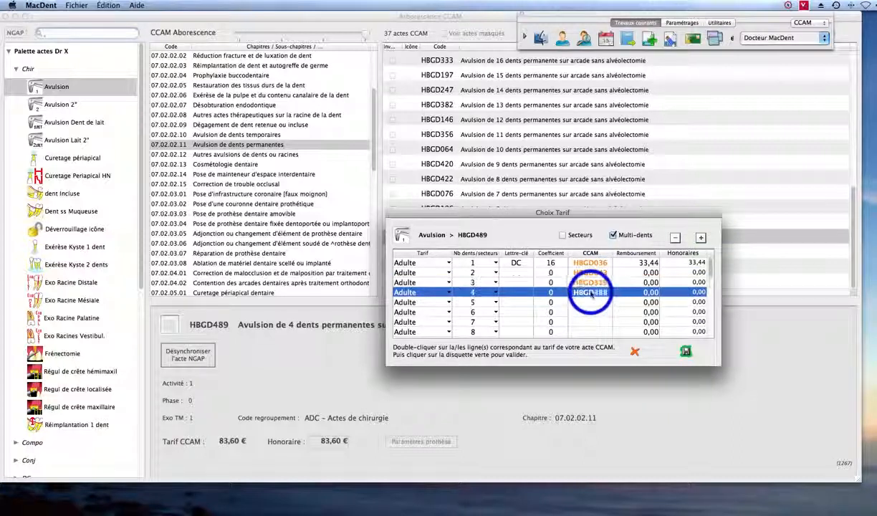
{"action": "left_click", "coordinate": [684, 351]}
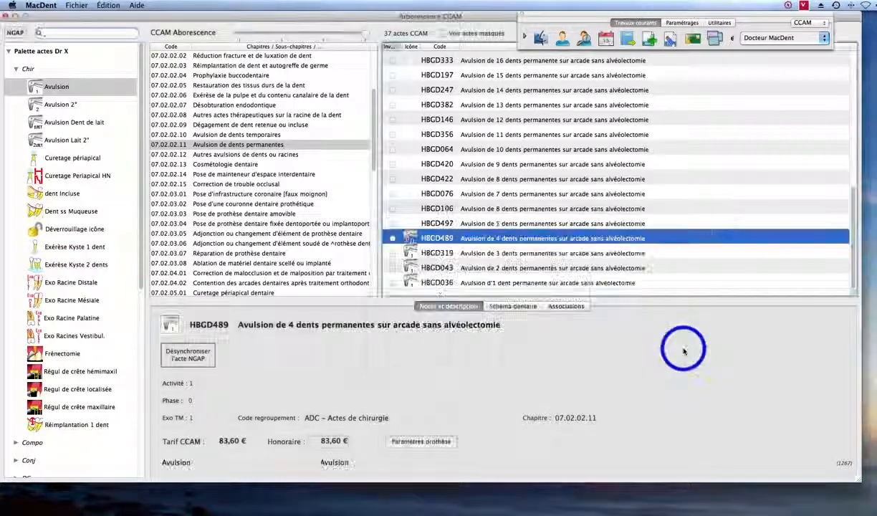
Step: Link HBGD497 (five permanent teeth) to the five-teeth Adulte tariff line of Avulsion and save
{"action": "double_click", "coordinate": [610, 224]}
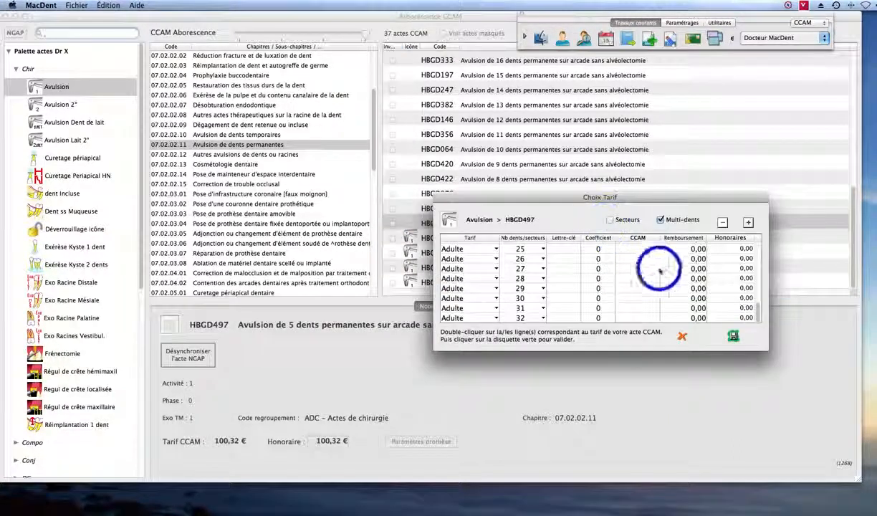
{"action": "left_click_drag", "start_coordinate": [757, 308], "coordinate": [758, 227]}
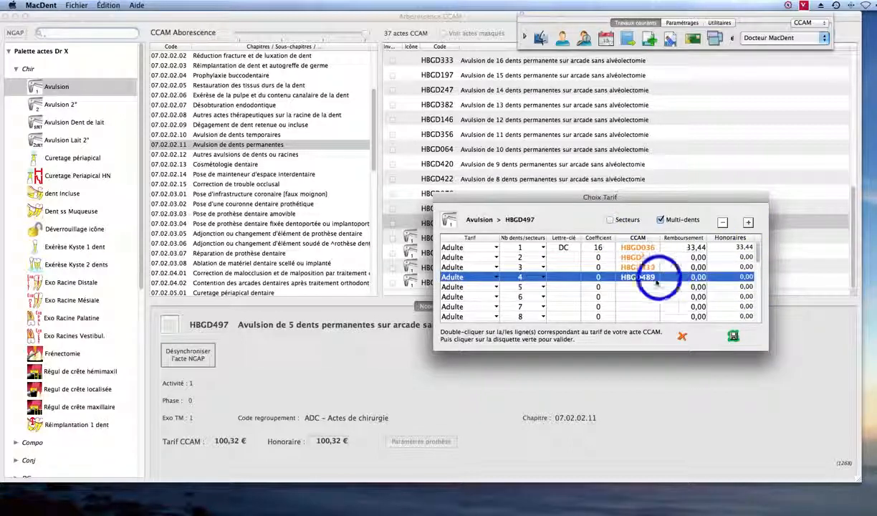
{"action": "double_click", "coordinate": [634, 286]}
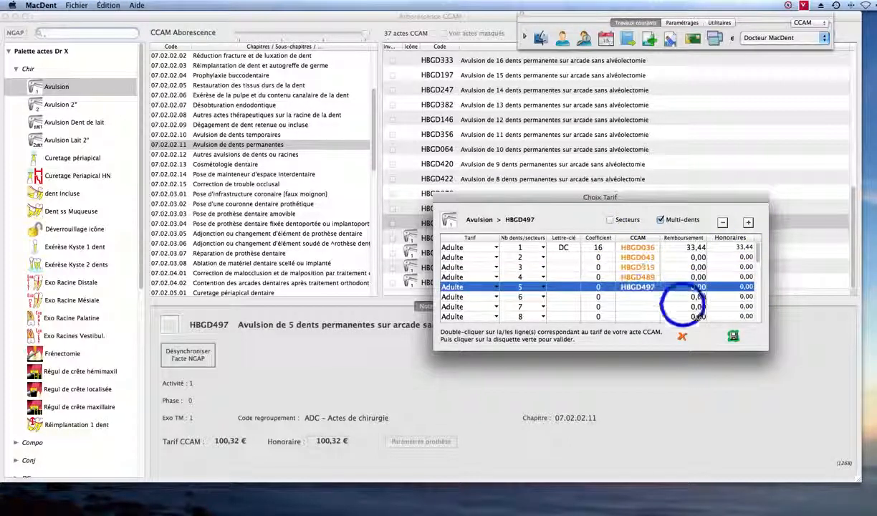
{"action": "left_click", "coordinate": [732, 336]}
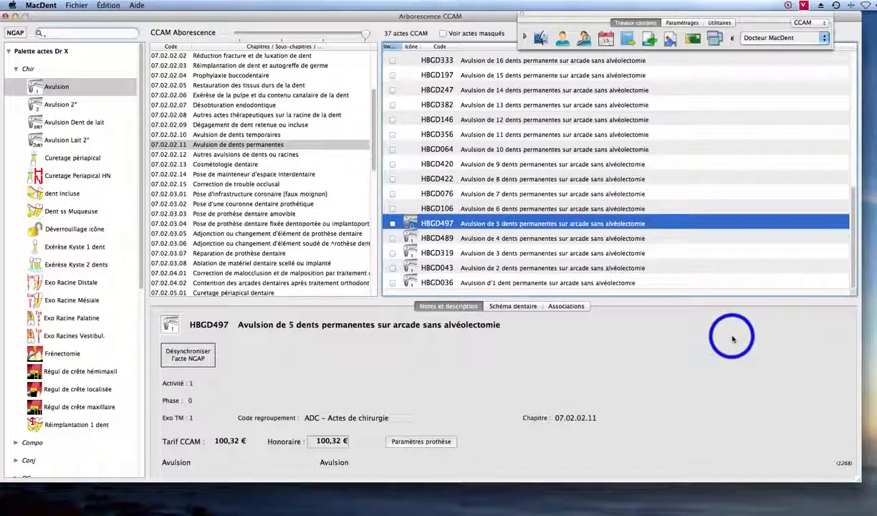
Step: Link HBGD106 (six permanent teeth) to the six-teeth Adulte tariff line of Avulsion and save
{"action": "double_click", "coordinate": [616, 208]}
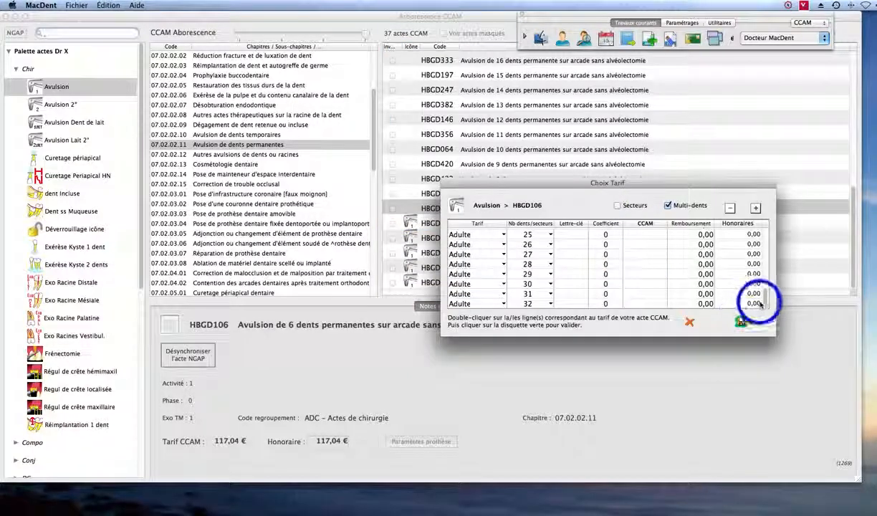
{"action": "left_click_drag", "start_coordinate": [765, 297], "coordinate": [763, 223]}
{"action": "left_click", "coordinate": [647, 286]}
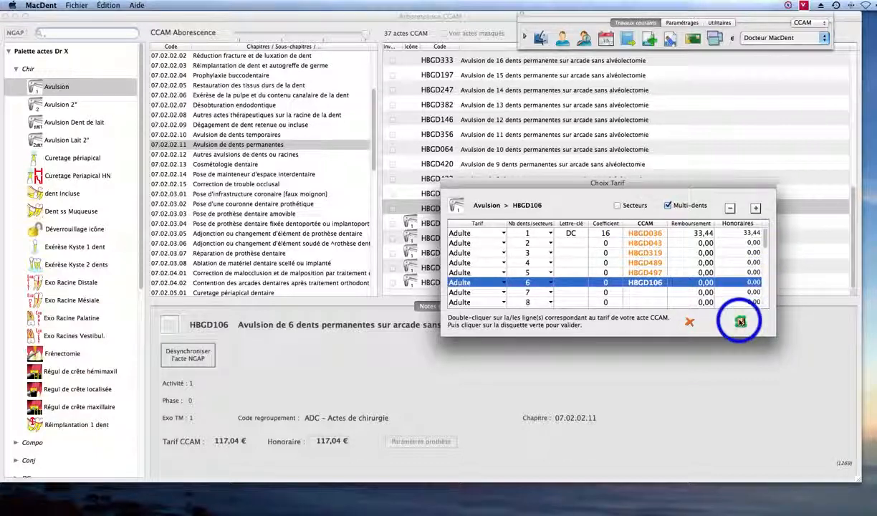
{"action": "left_click", "coordinate": [741, 321]}
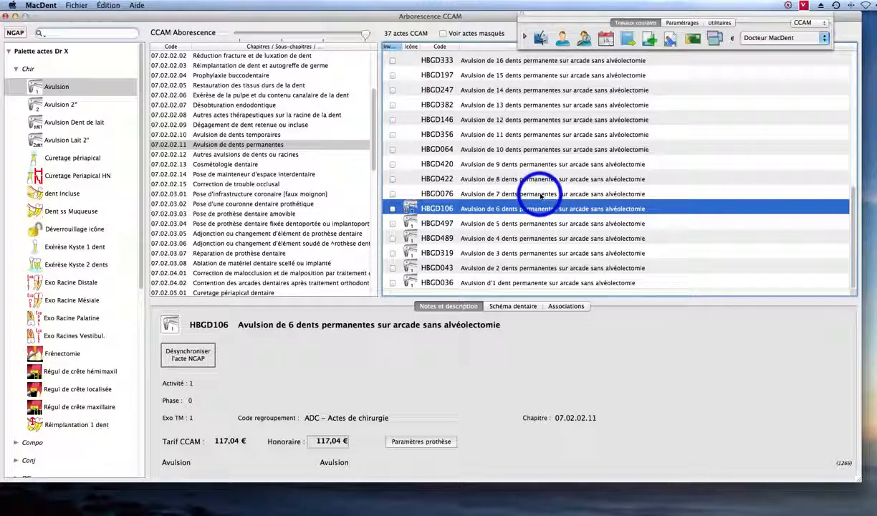
Step: Link HBGD076 (seven permanent teeth) to the seven-teeth Adulte tariff line of Avulsion and save
{"action": "double_click", "coordinate": [541, 194]}
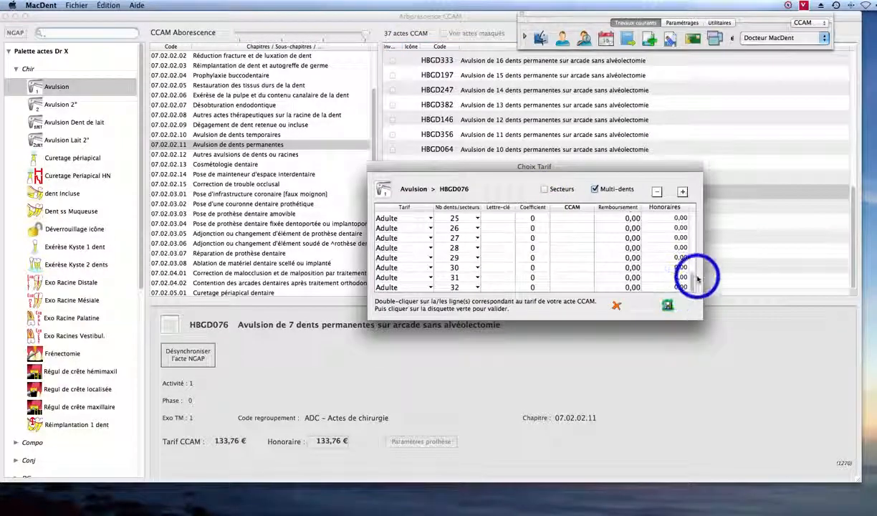
{"action": "left_click_drag", "start_coordinate": [692, 279], "coordinate": [753, 172]}
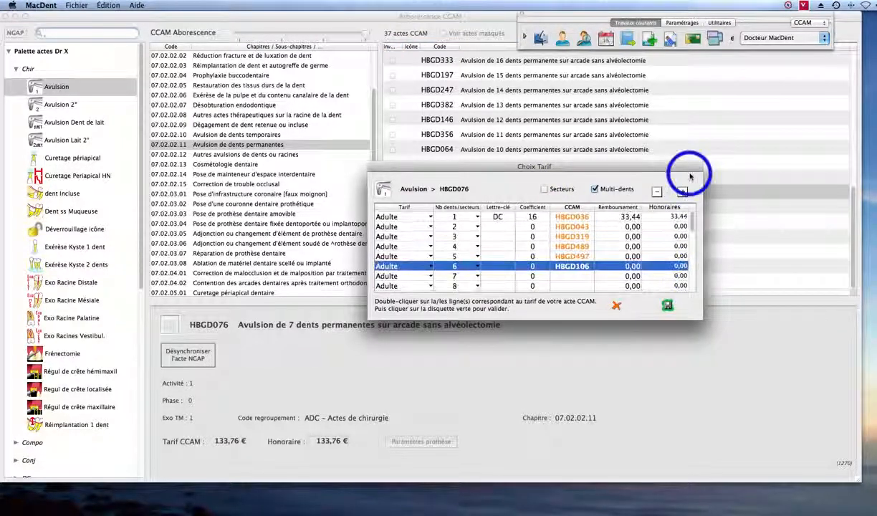
{"action": "left_click", "coordinate": [564, 276]}
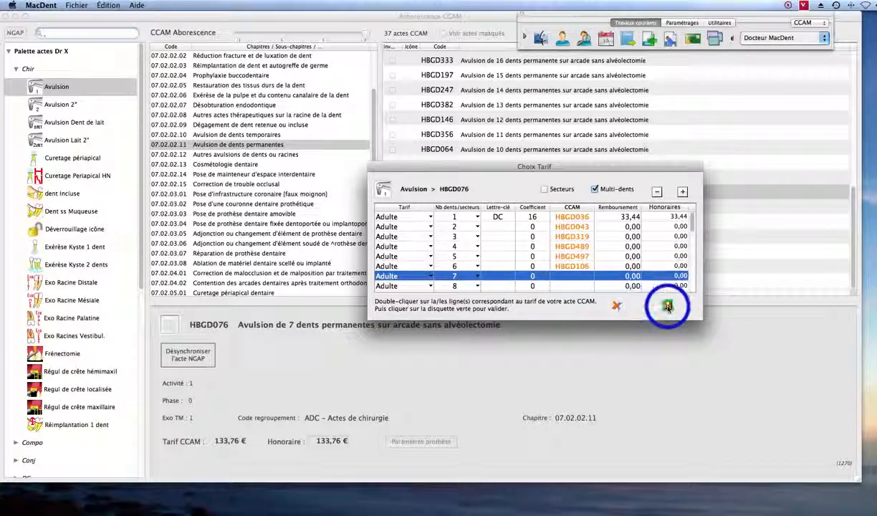
{"action": "double_click", "coordinate": [576, 276]}
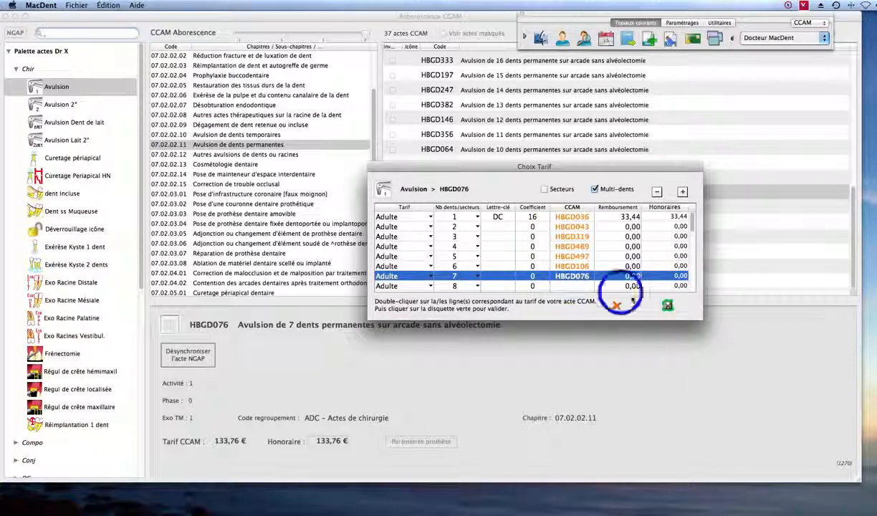
{"action": "left_click", "coordinate": [667, 306]}
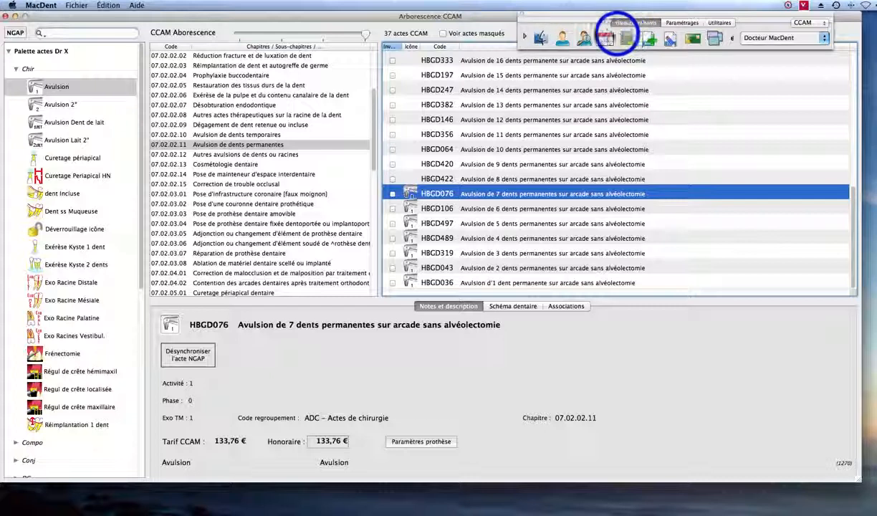
Step: Search the patients for CCAM and open the matching test patient's record
{"action": "left_click", "coordinate": [584, 38]}
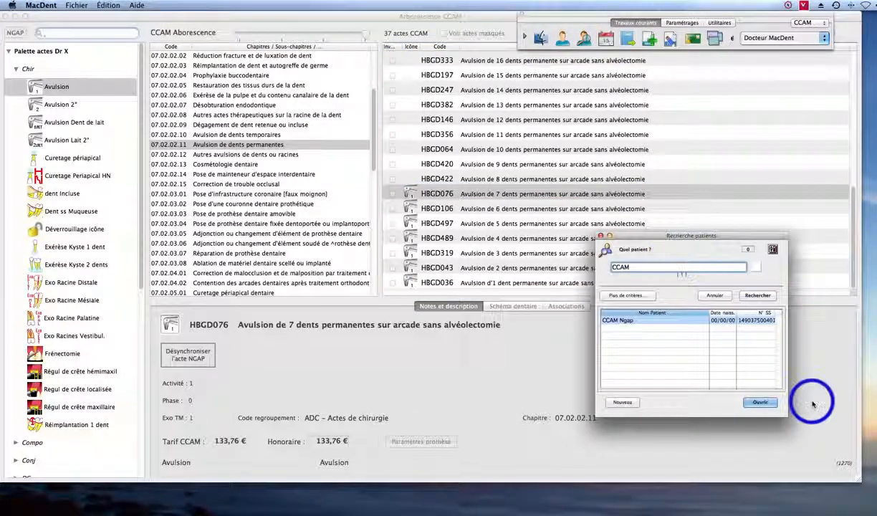
{"action": "left_click", "coordinate": [760, 404]}
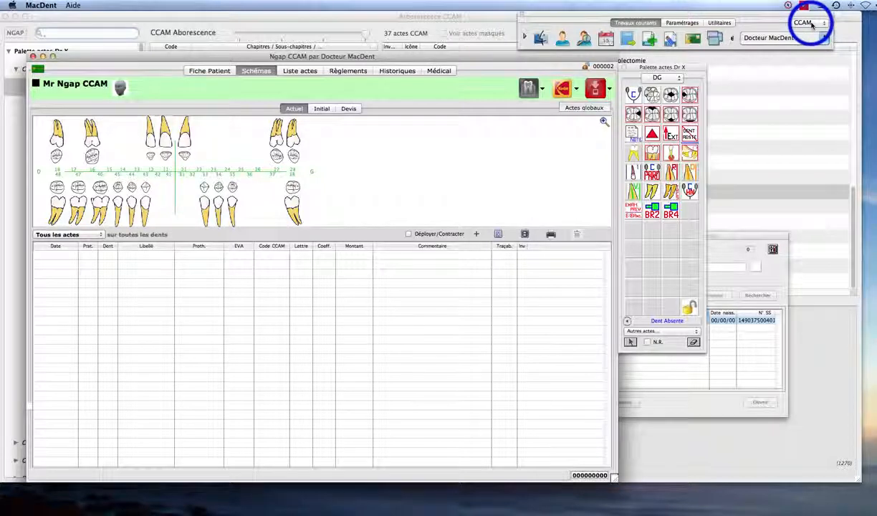
Step: Record the Avulsion act from the Chir palette on teeth 47, 44 and 34 in the patient's current dental chart
{"action": "left_click", "coordinate": [669, 78]}
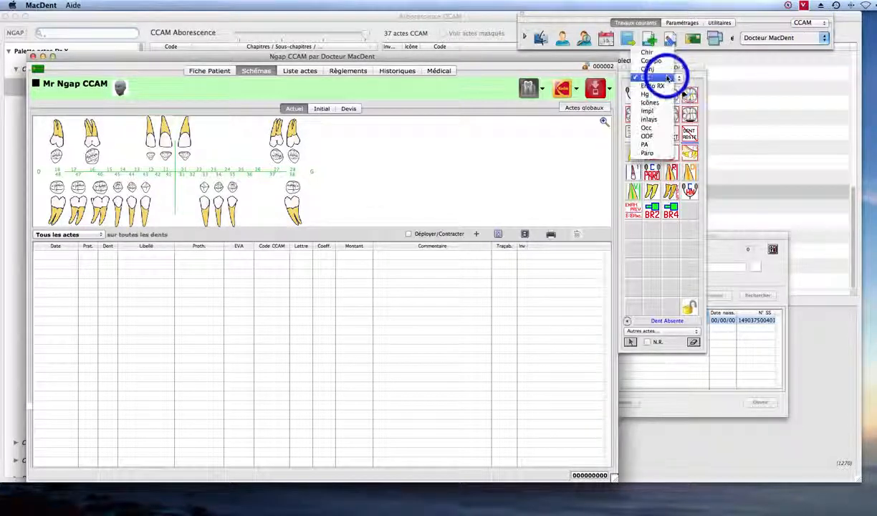
{"action": "left_click", "coordinate": [647, 52]}
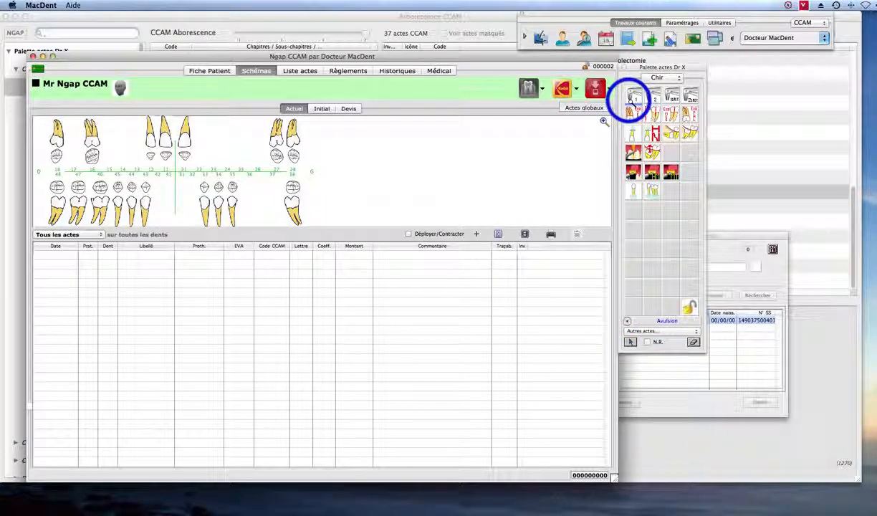
{"action": "left_click", "coordinate": [84, 202]}
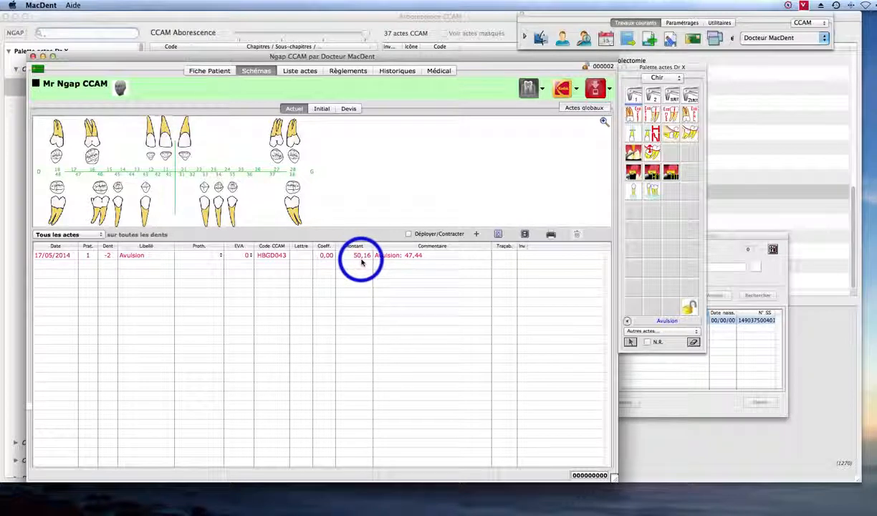
{"action": "left_click", "coordinate": [218, 205]}
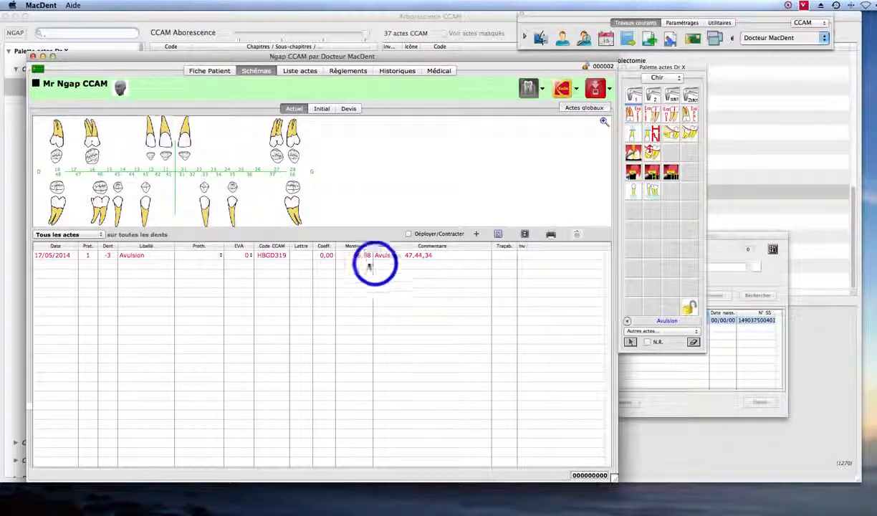